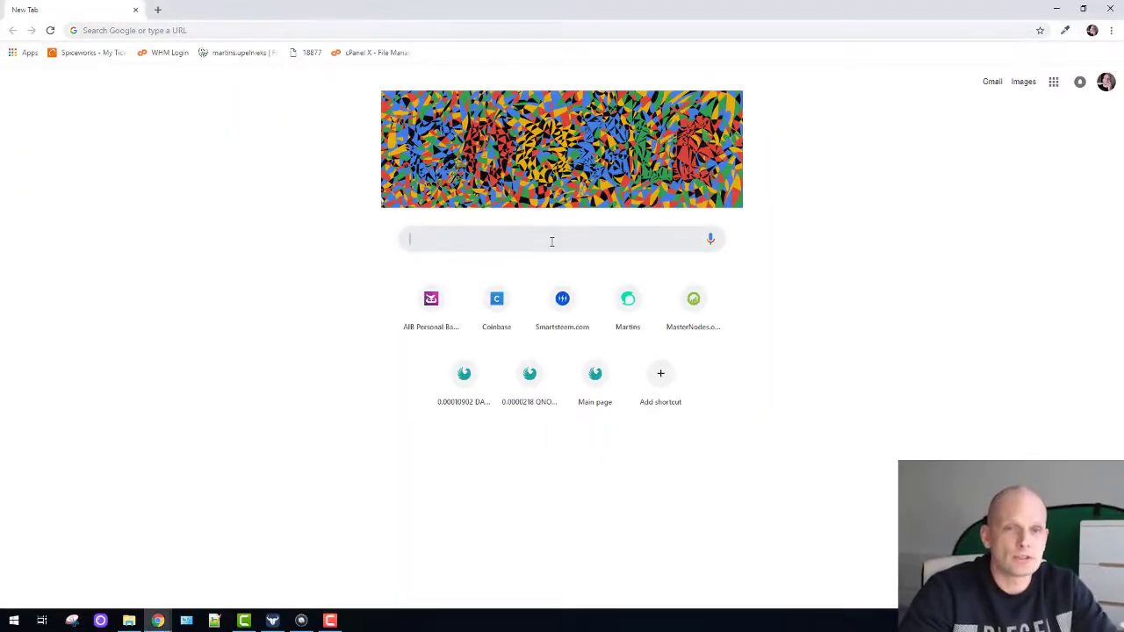
- Search Google for 'neo wallet' from the Chrome address bar
{"action": "type", "text": "neo wallet"}
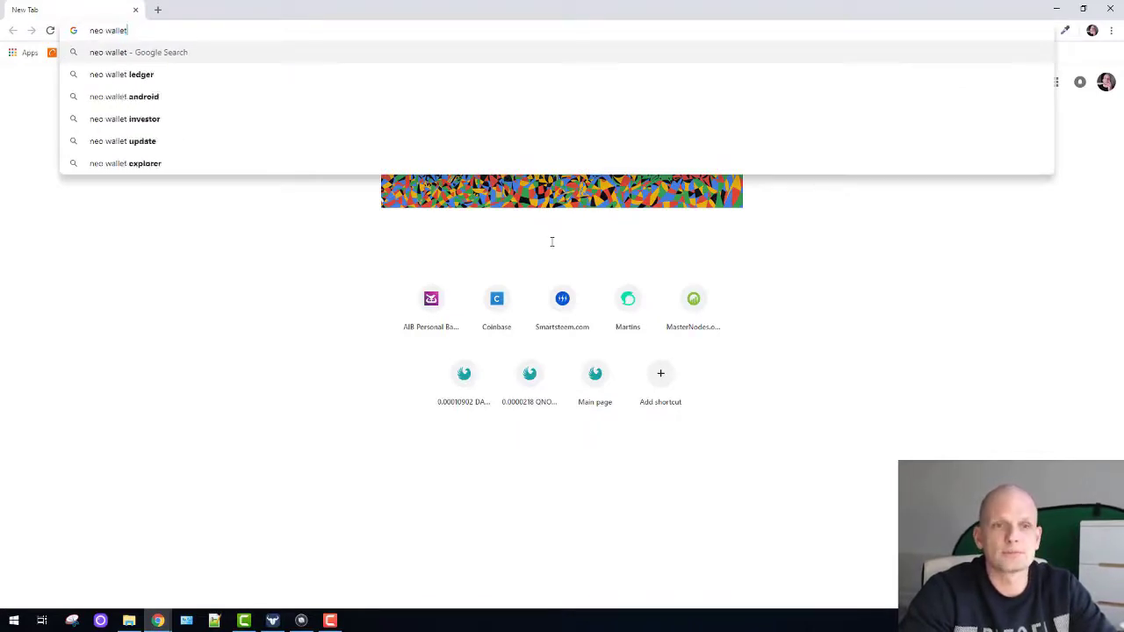
{"action": "key", "text": "Return"}
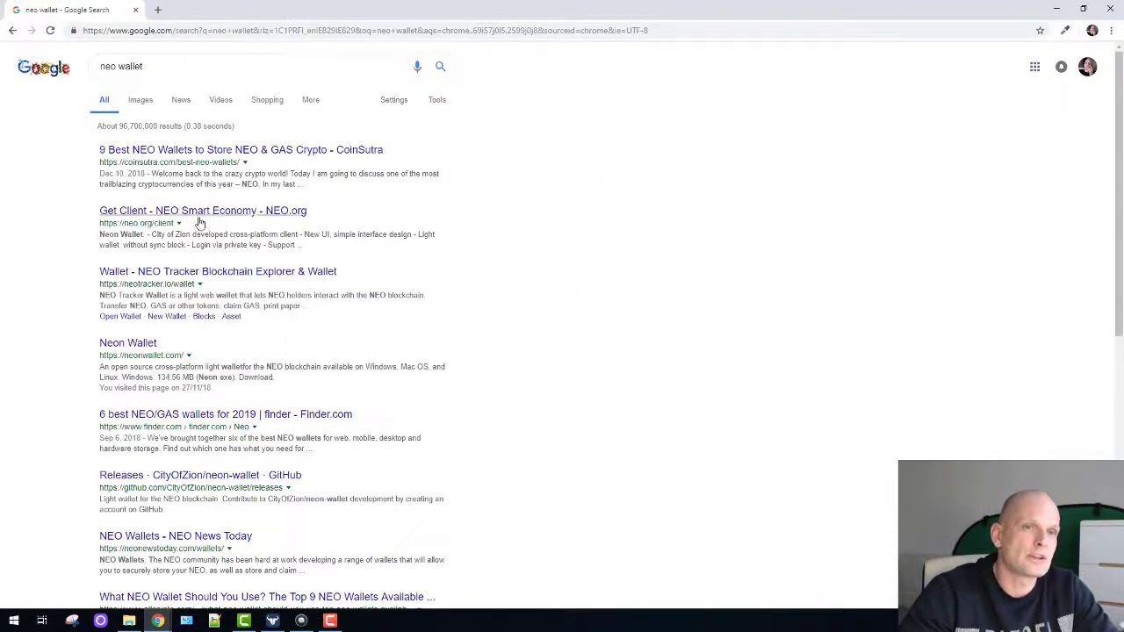
- On NEO.org's Get Client page, use the Neon Wallet card's Download button to reach GitHub releases
{"action": "left_click", "coordinate": [295, 213]}
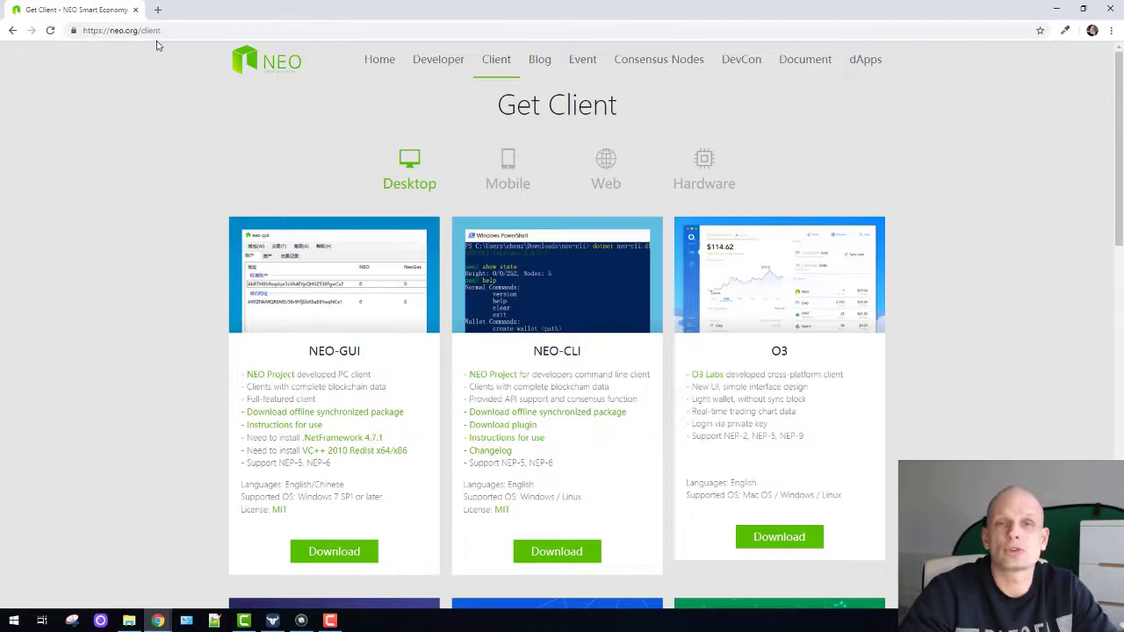
{"action": "scroll", "coordinate": [332, 312], "scroll_direction": "down", "scroll_amount": 1}
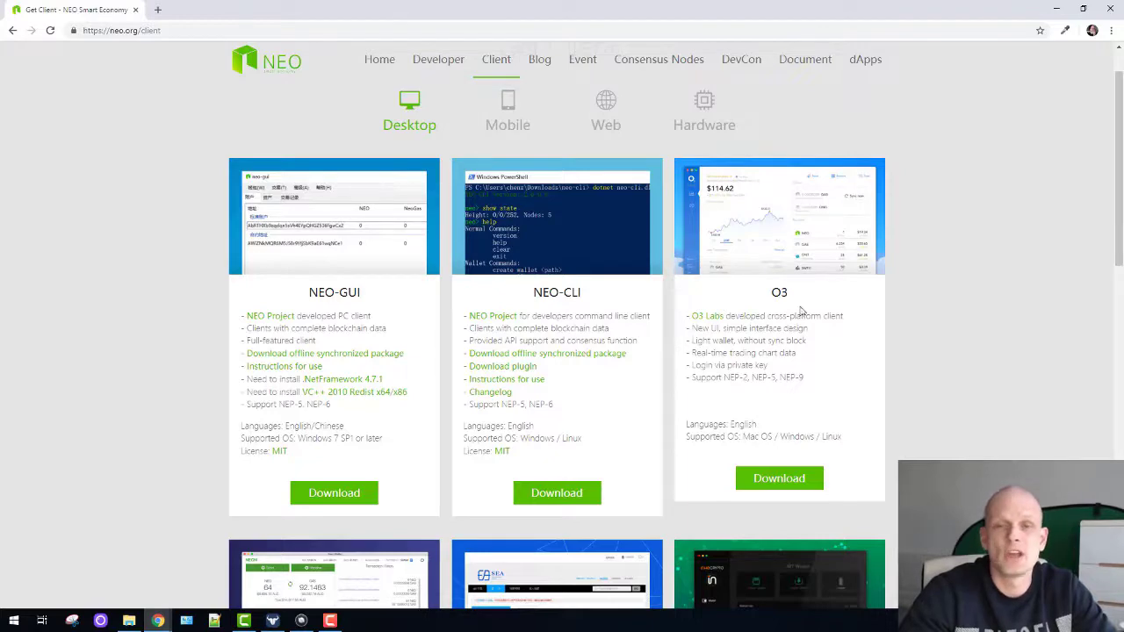
{"action": "scroll", "coordinate": [804, 313], "scroll_direction": "down", "scroll_amount": 3}
{"action": "scroll", "coordinate": [676, 325], "scroll_direction": "down", "scroll_amount": 2}
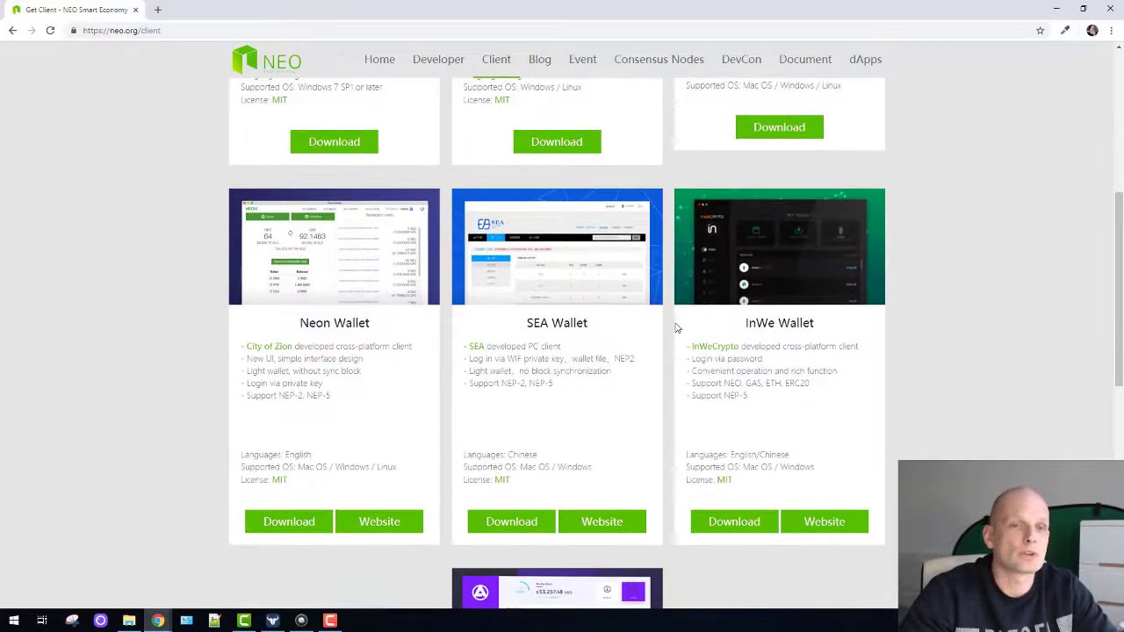
{"action": "scroll", "coordinate": [404, 401], "scroll_direction": "down", "scroll_amount": 1}
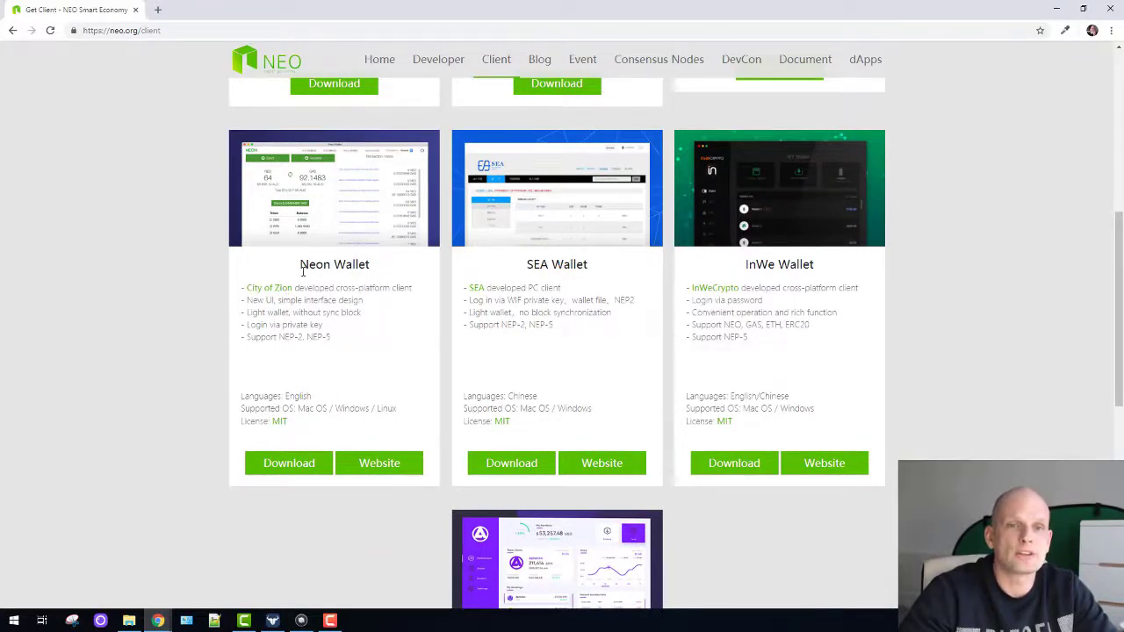
{"action": "left_click_drag", "start_coordinate": [300, 263], "coordinate": [384, 267]}
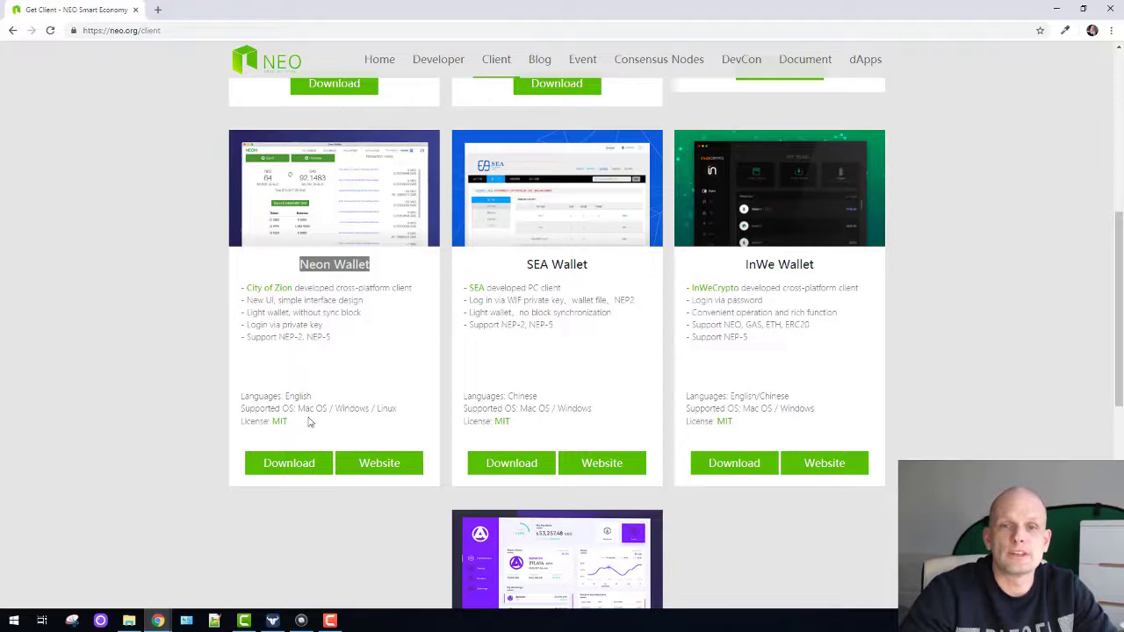
{"action": "scroll", "coordinate": [315, 419], "scroll_direction": "down", "scroll_amount": 1}
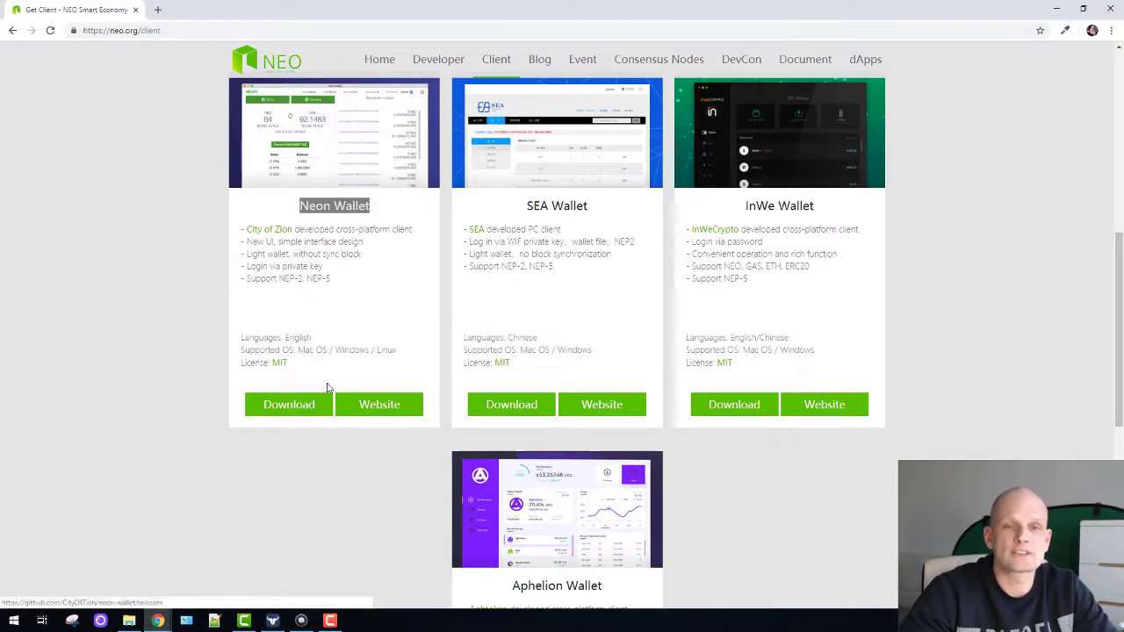
{"action": "left_click", "coordinate": [286, 404]}
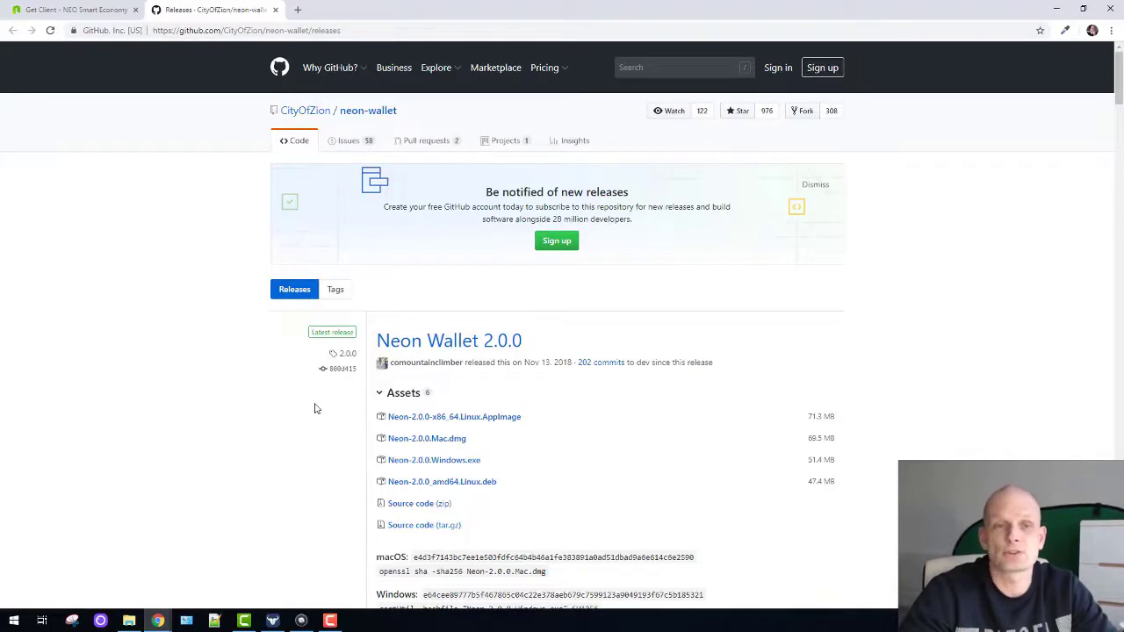
- Download Neon-2.0.0.Windows.exe (51.4 MB) from the Neon 2.0.0 release assets
{"action": "scroll", "coordinate": [316, 408], "scroll_direction": "down", "scroll_amount": 2}
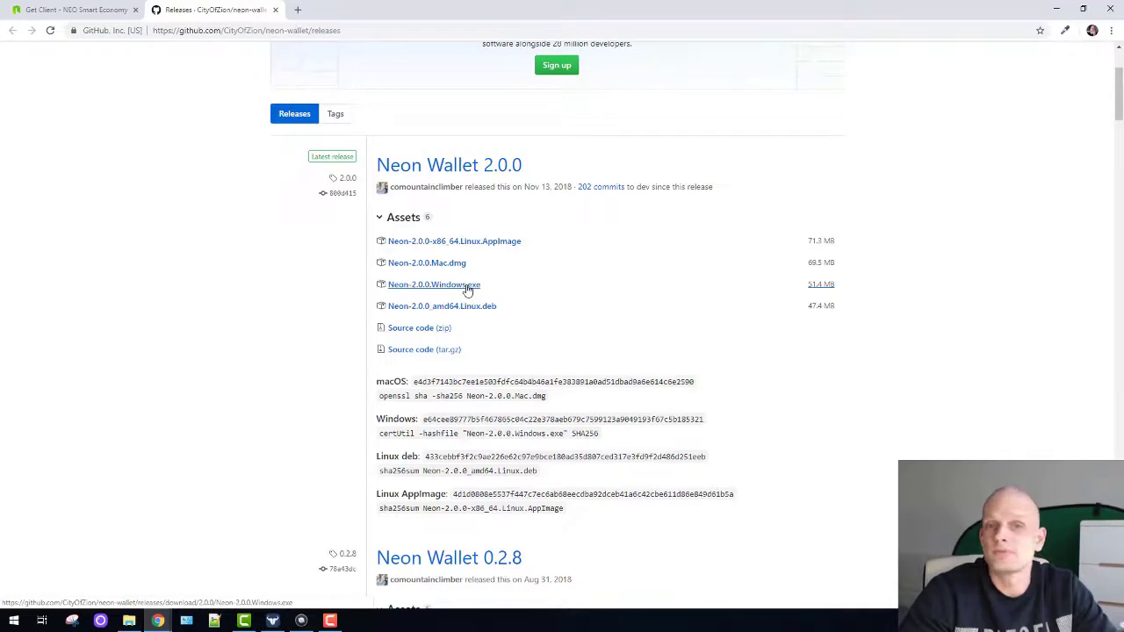
{"action": "left_click", "coordinate": [465, 286]}
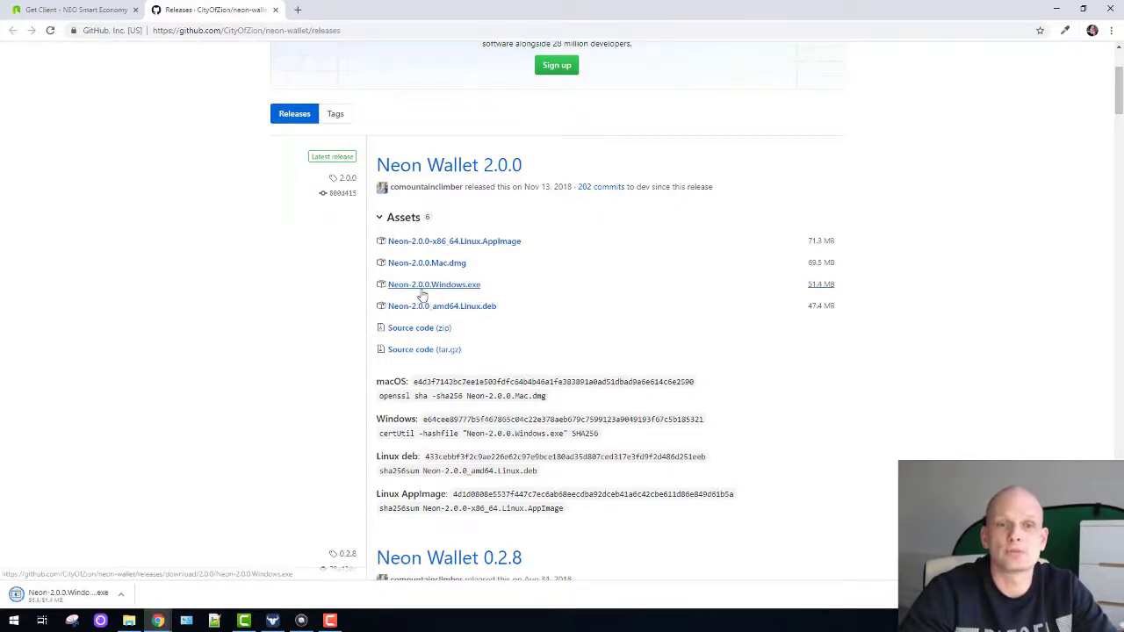
- Run the downloaded Neon installer and check the Login screen's empty saved-wallet list
{"action": "left_click", "coordinate": [70, 600]}
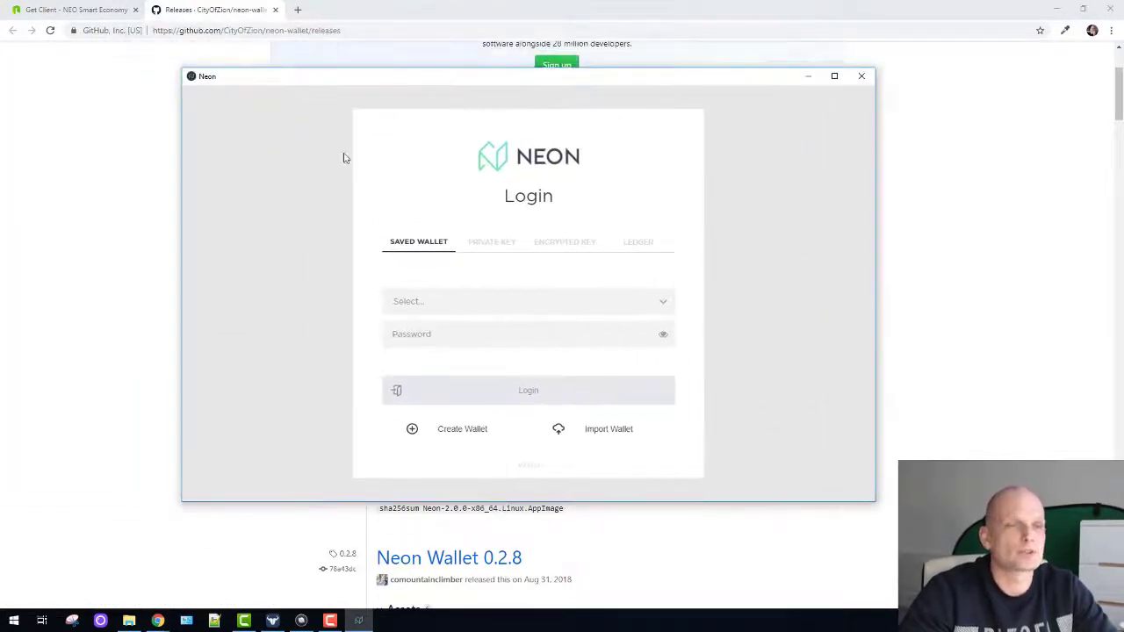
{"action": "left_click", "coordinate": [492, 311]}
{"action": "left_click", "coordinate": [492, 311]}
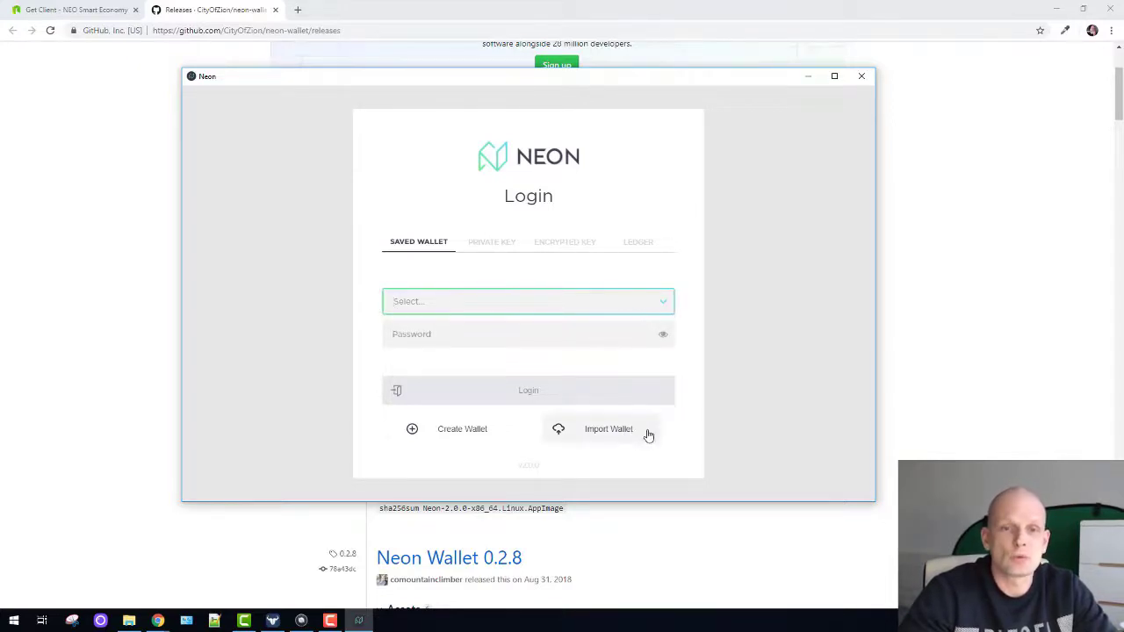
- Create a wallet named 'mywallet' with an 8-character passphrase entered and confirmed
{"action": "left_click", "coordinate": [475, 435]}
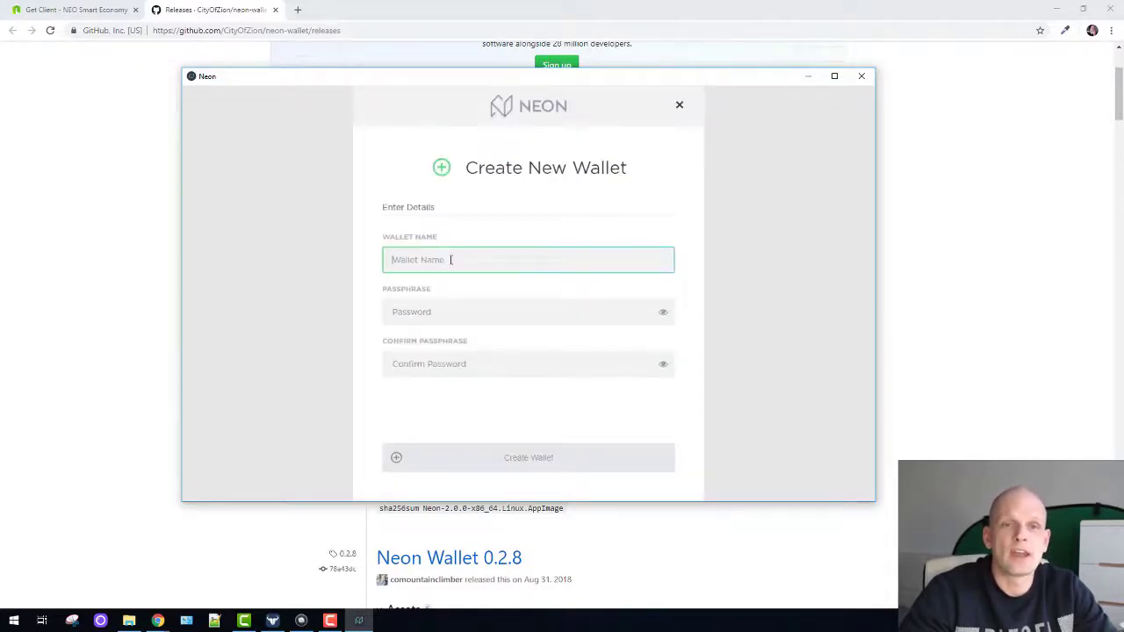
{"action": "type", "text": "mywallet"}
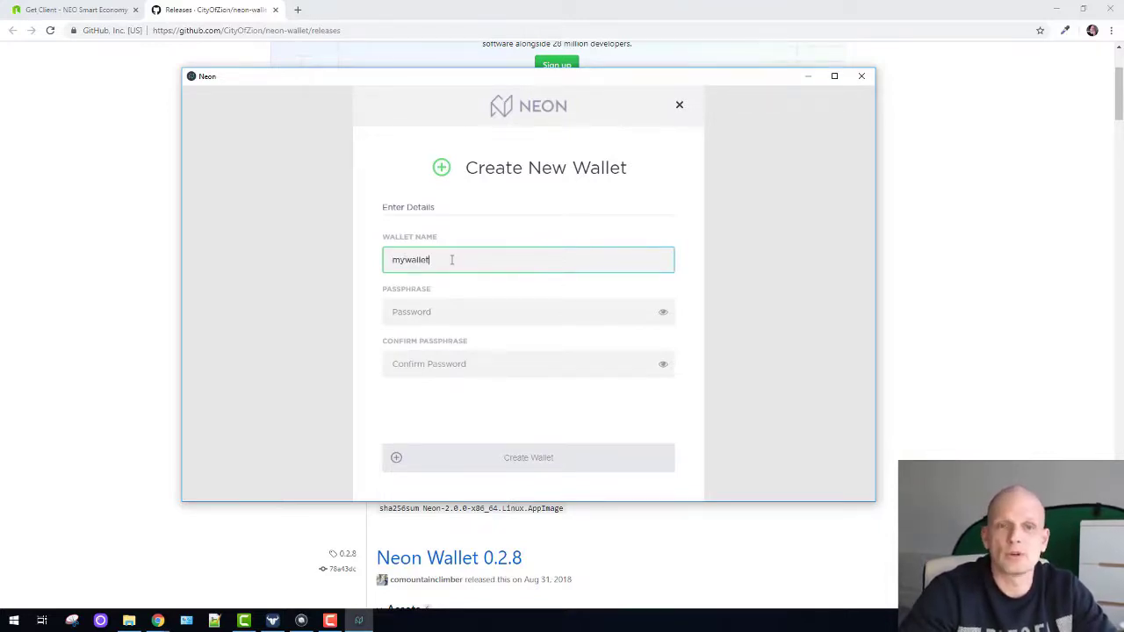
{"action": "left_click_drag", "start_coordinate": [439, 261], "coordinate": [316, 258]}
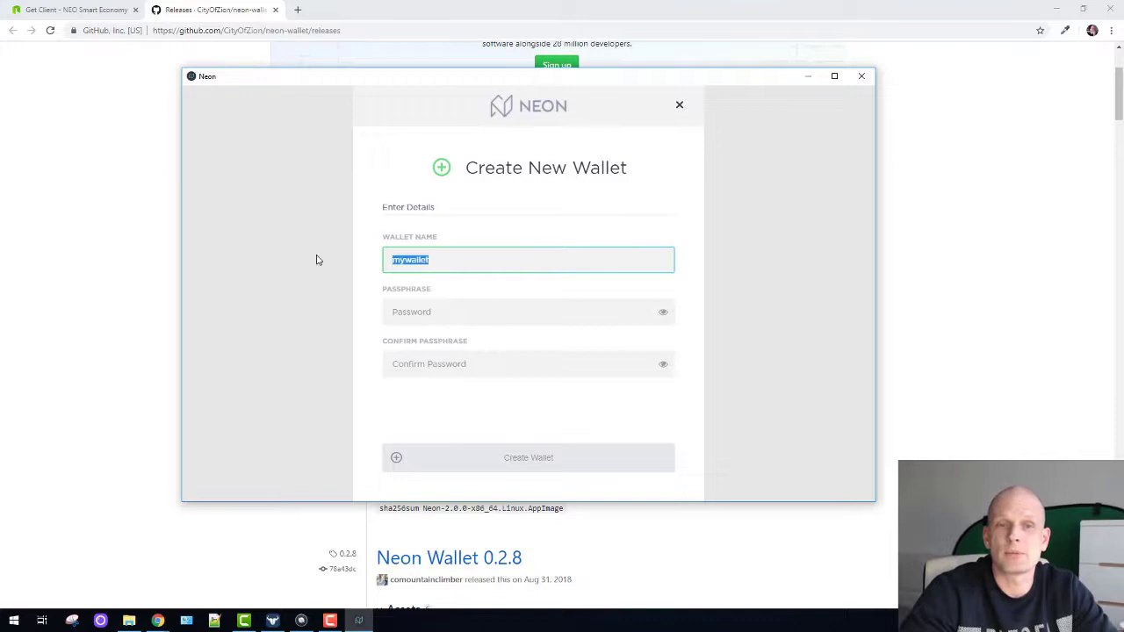
{"action": "left_click", "coordinate": [457, 313]}
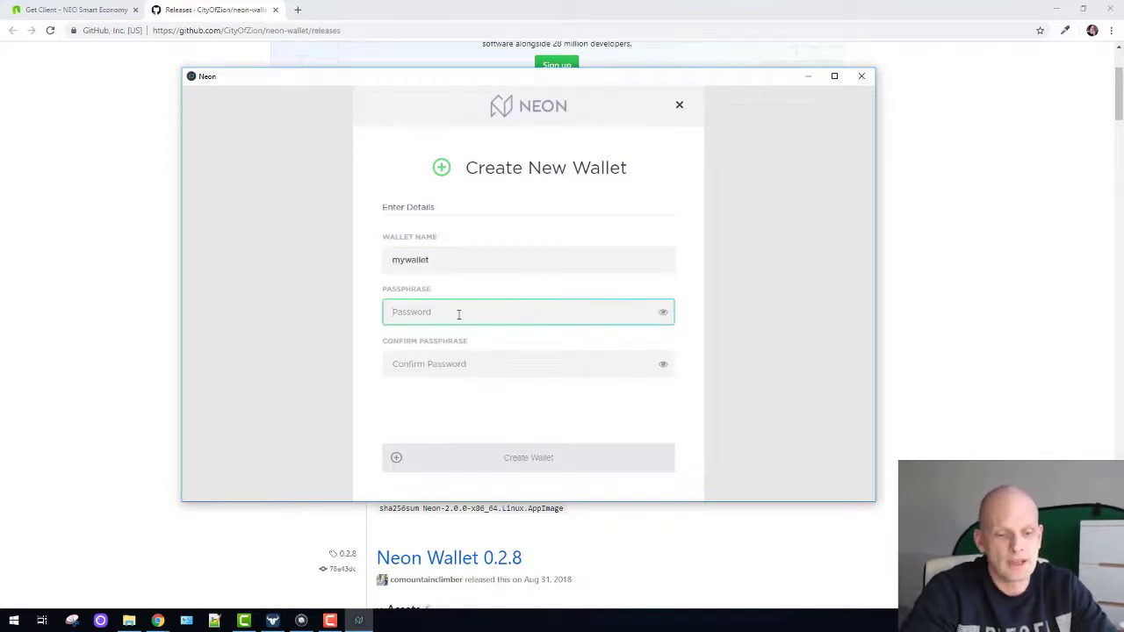
{"action": "type", "text": "abcdefgh"}
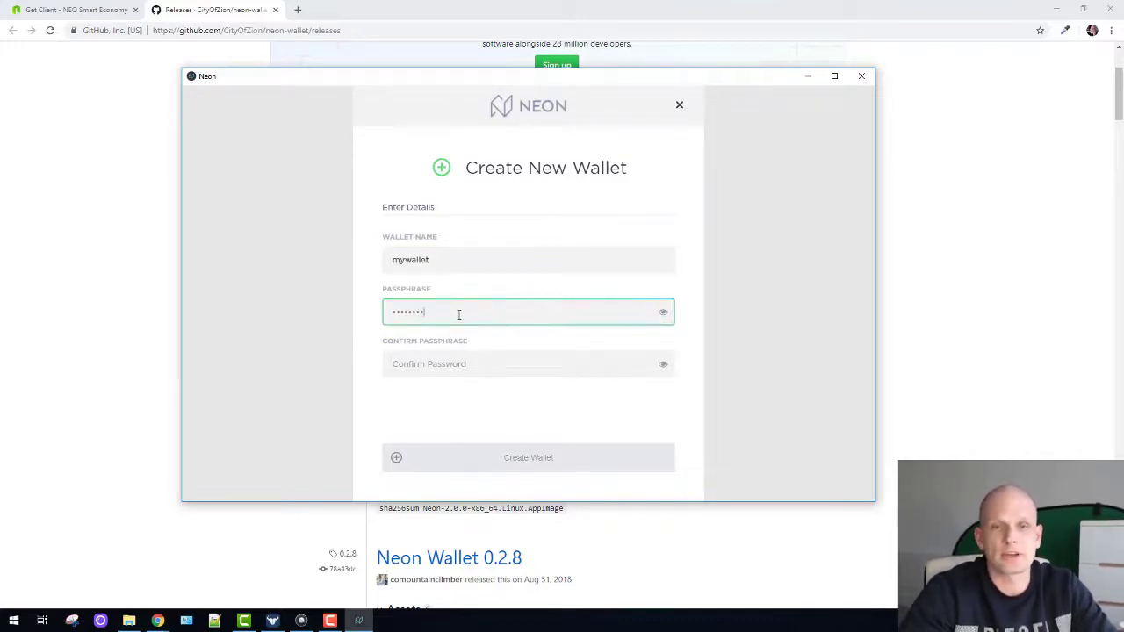
{"action": "left_click", "coordinate": [454, 369]}
{"action": "type", "text": "abcd"}
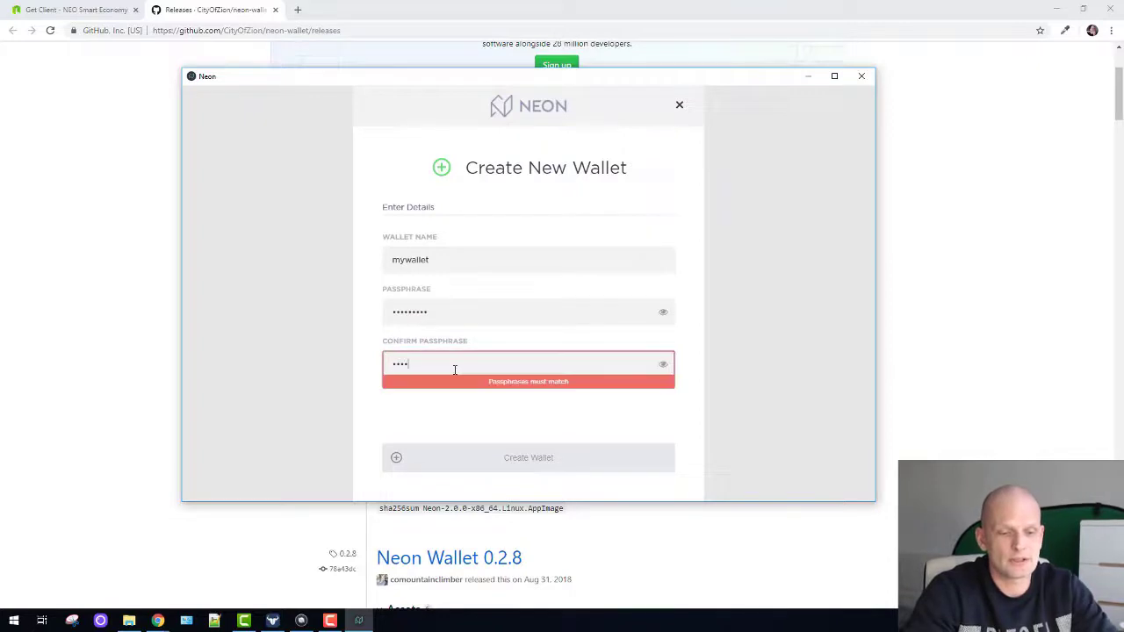
{"action": "type", "text": "efgh"}
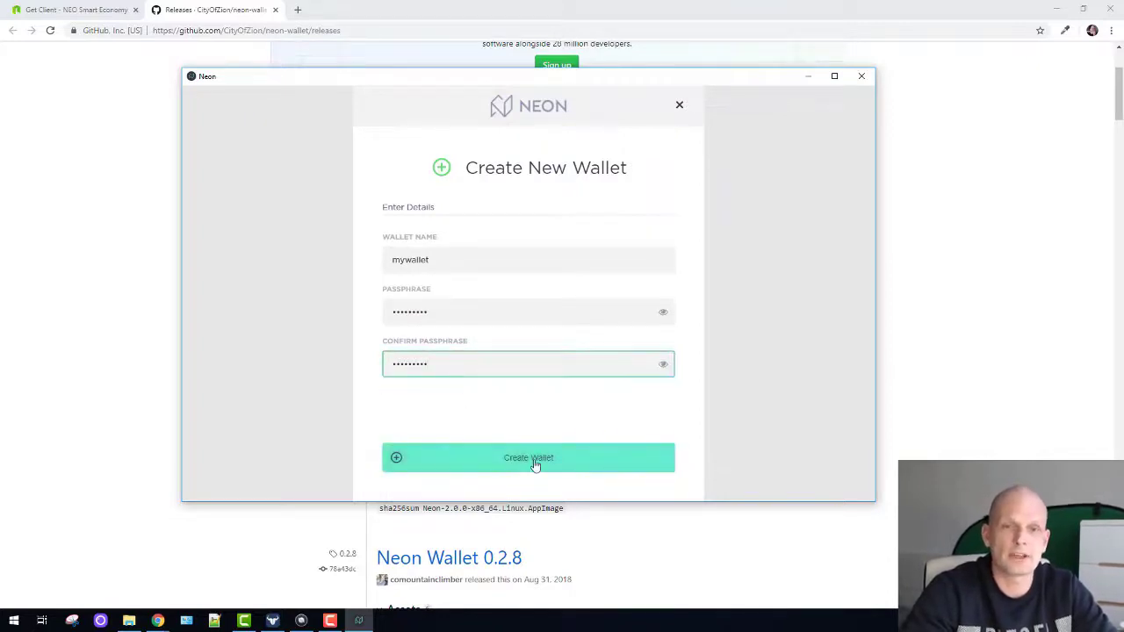
{"action": "left_click", "coordinate": [535, 457]}
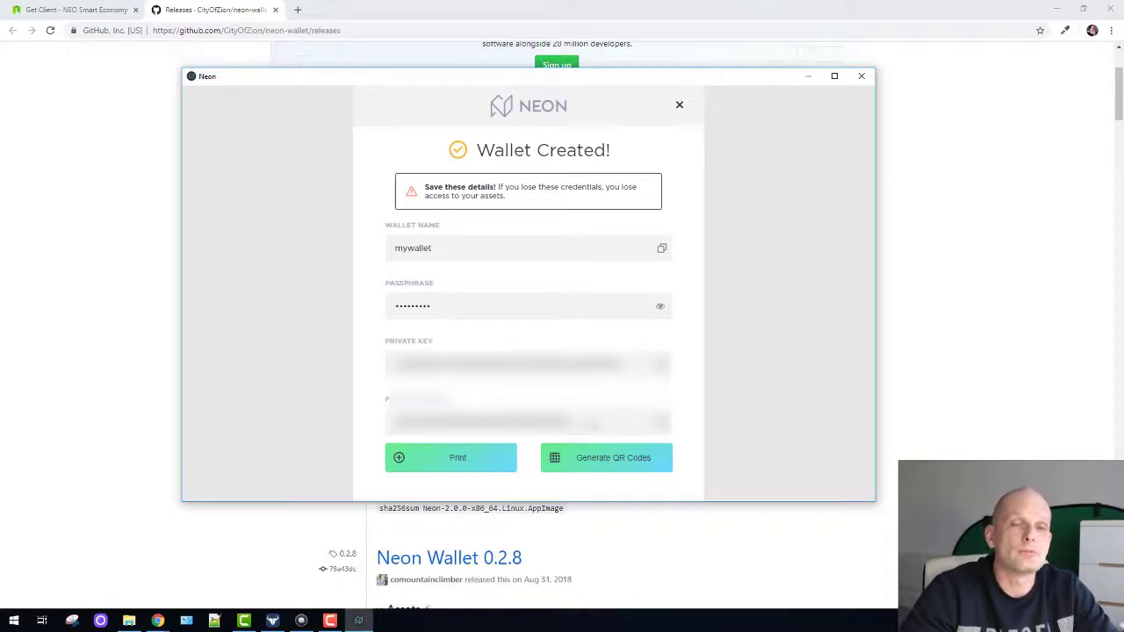
- Select the new wallet's public address on the Wallet Created screen to review it
{"action": "left_click_drag", "start_coordinate": [581, 430], "coordinate": [396, 423]}
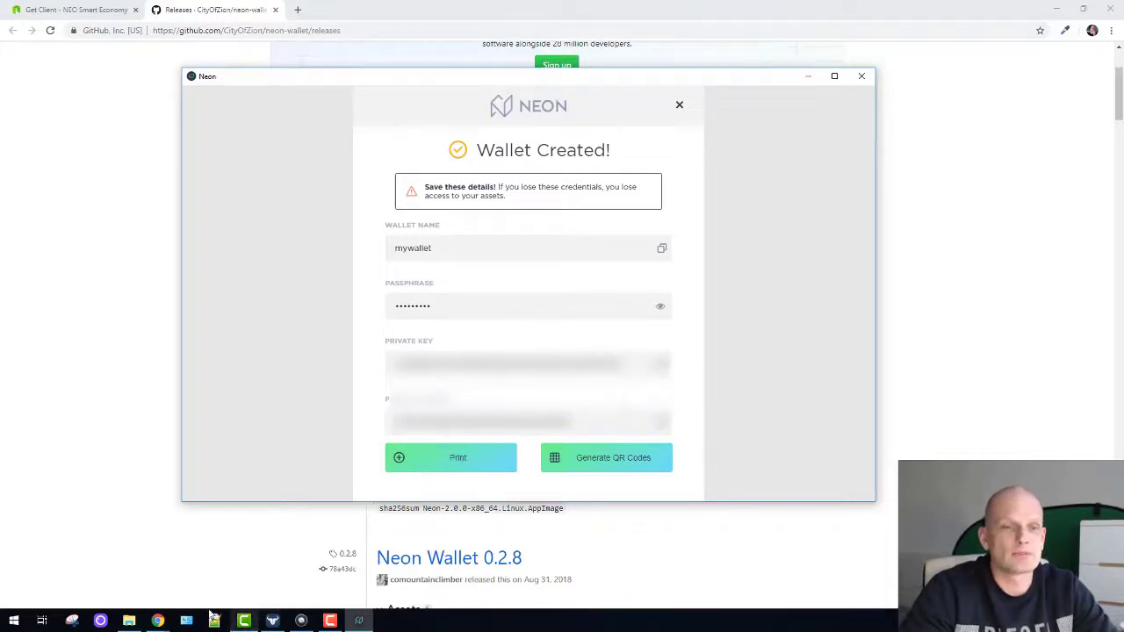
- Bring Neon back into focus and close the Wallet Created summary
{"action": "left_click", "coordinate": [213, 619]}
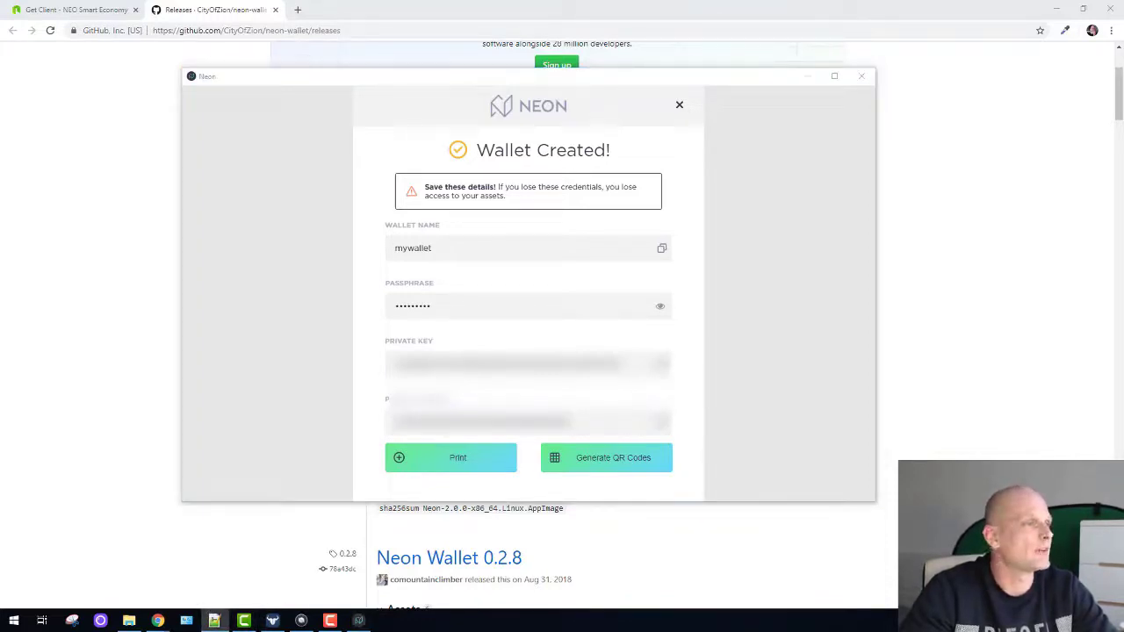
{"action": "left_click", "coordinate": [678, 106]}
{"action": "left_click", "coordinate": [679, 106]}
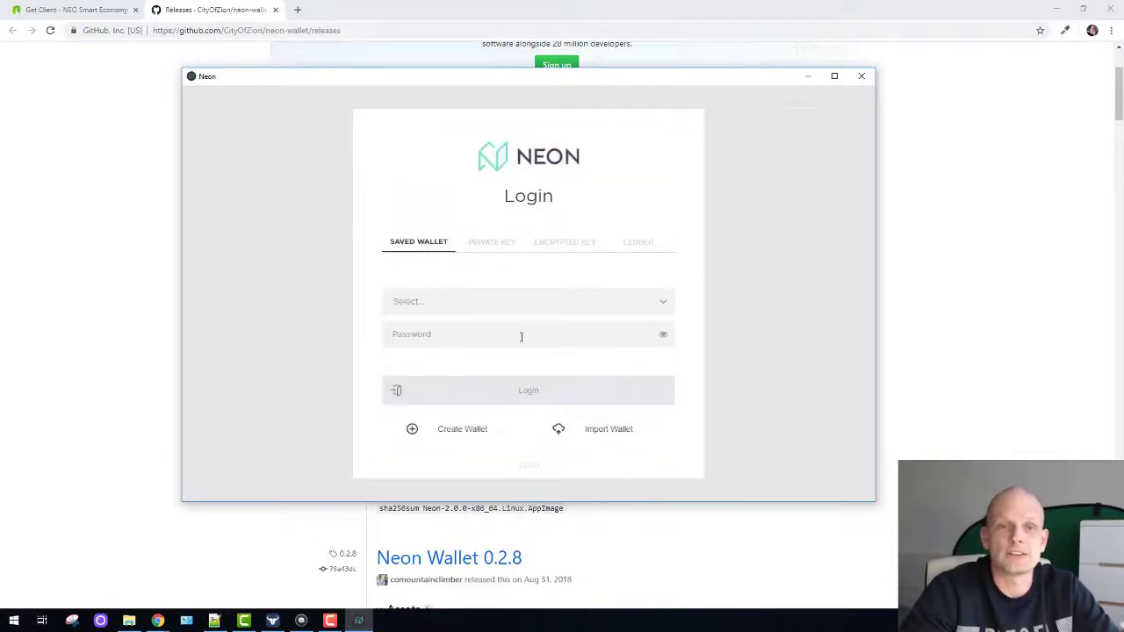
- Choose mywallet from the saved wallets, enter its password and log in
{"action": "left_click", "coordinate": [487, 307]}
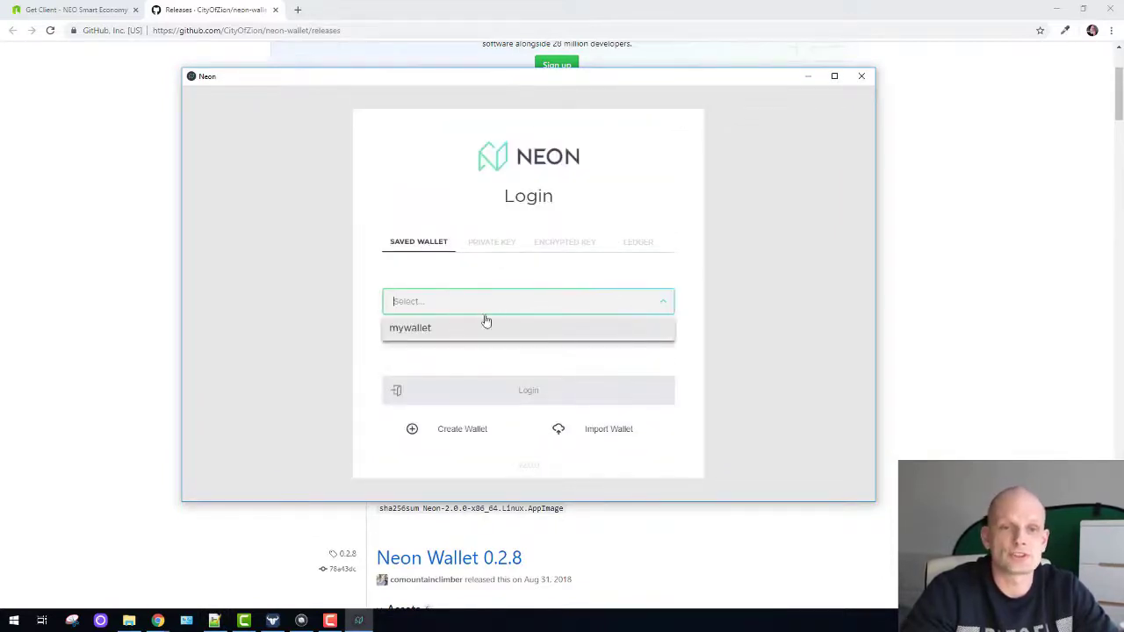
{"action": "left_click", "coordinate": [404, 330]}
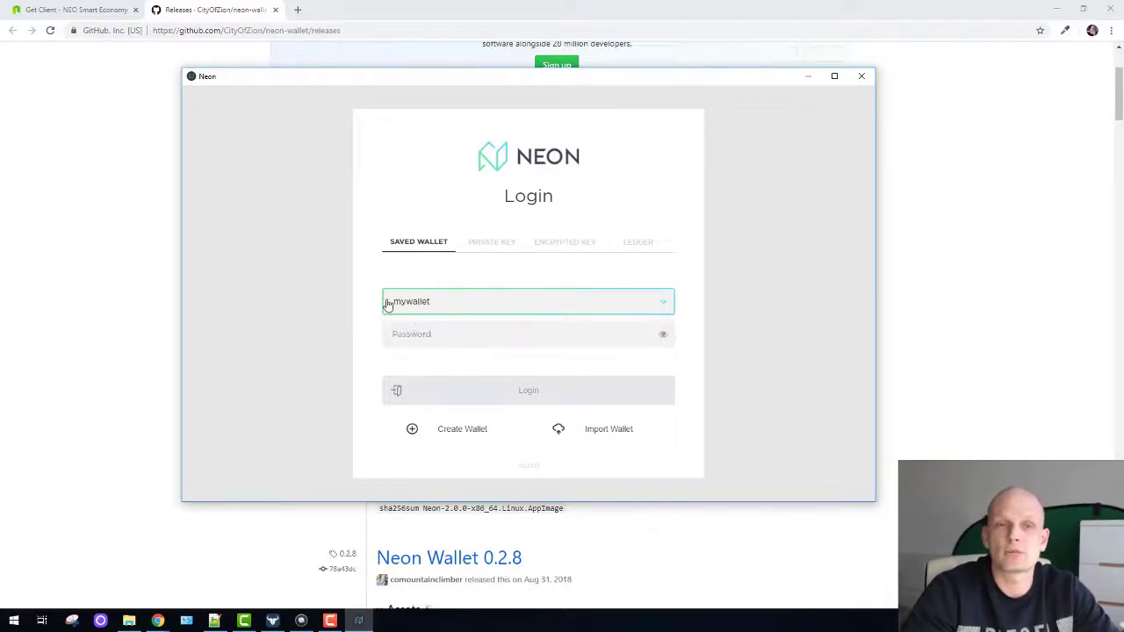
{"action": "left_click", "coordinate": [460, 342]}
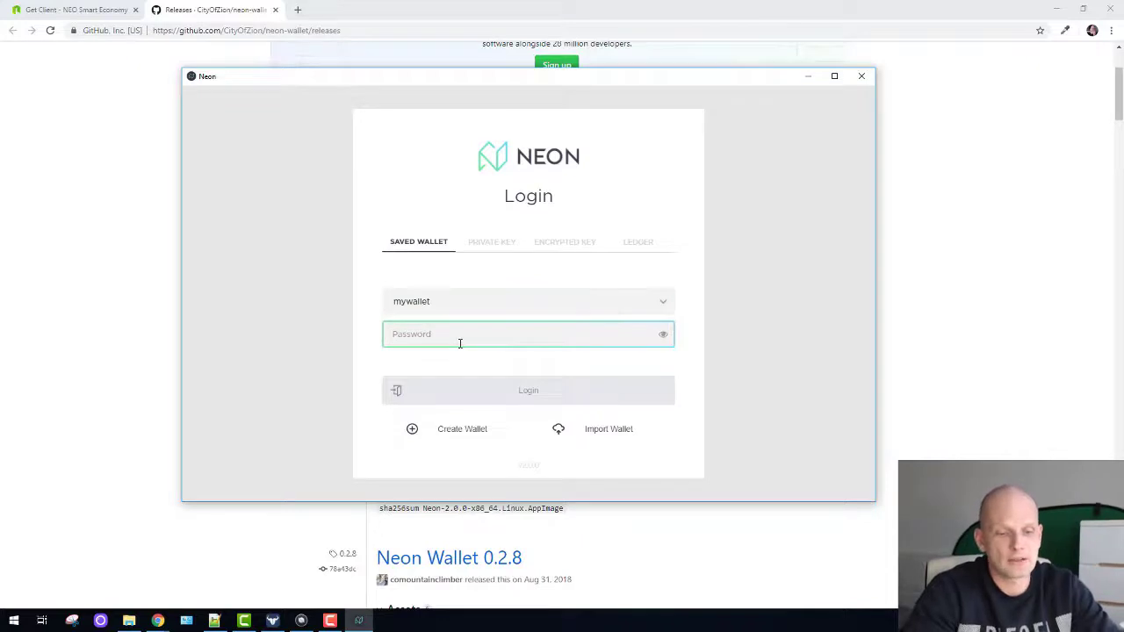
{"action": "type", "text": "******"}
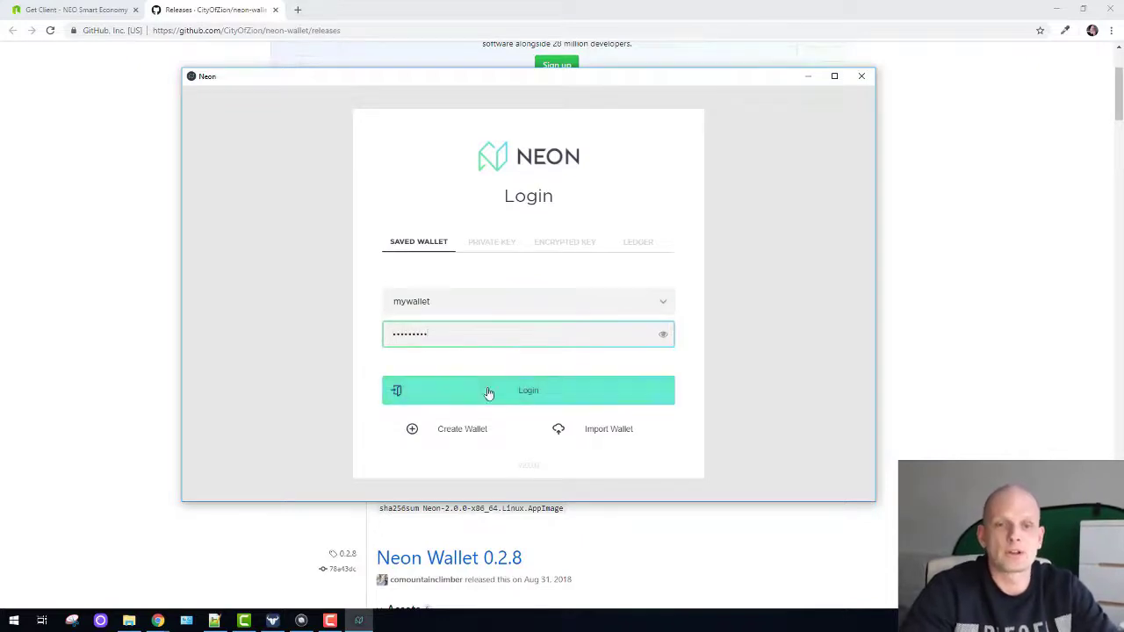
{"action": "left_click", "coordinate": [489, 393]}
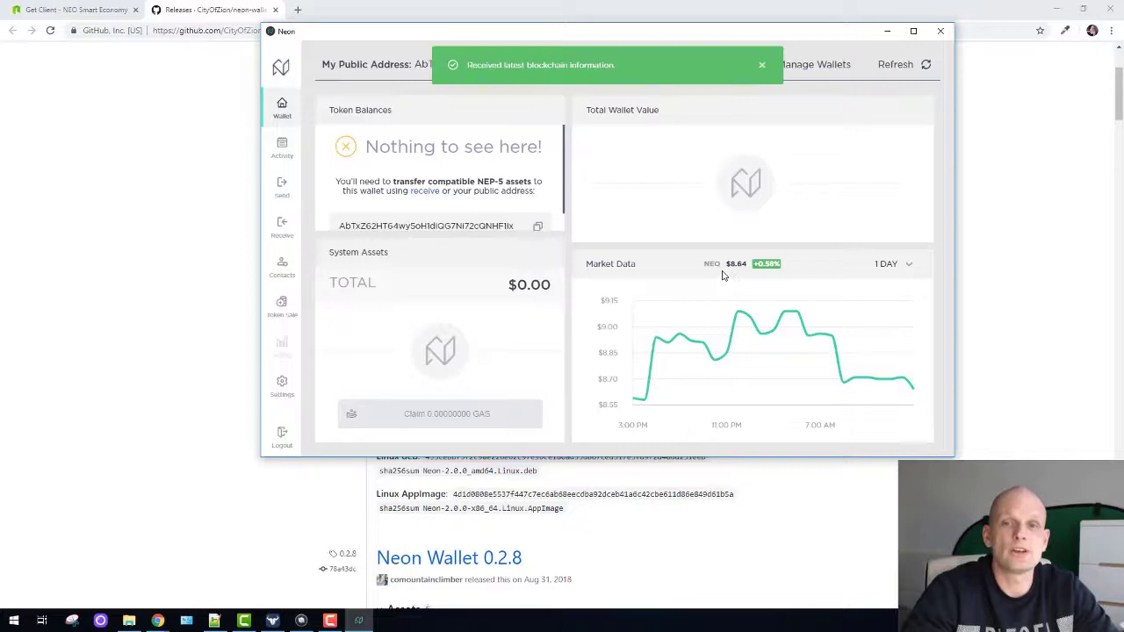
- Switch the Market Data chart from NEO to GAS, showing $2.48 (+0.52%)
{"action": "left_click", "coordinate": [710, 267]}
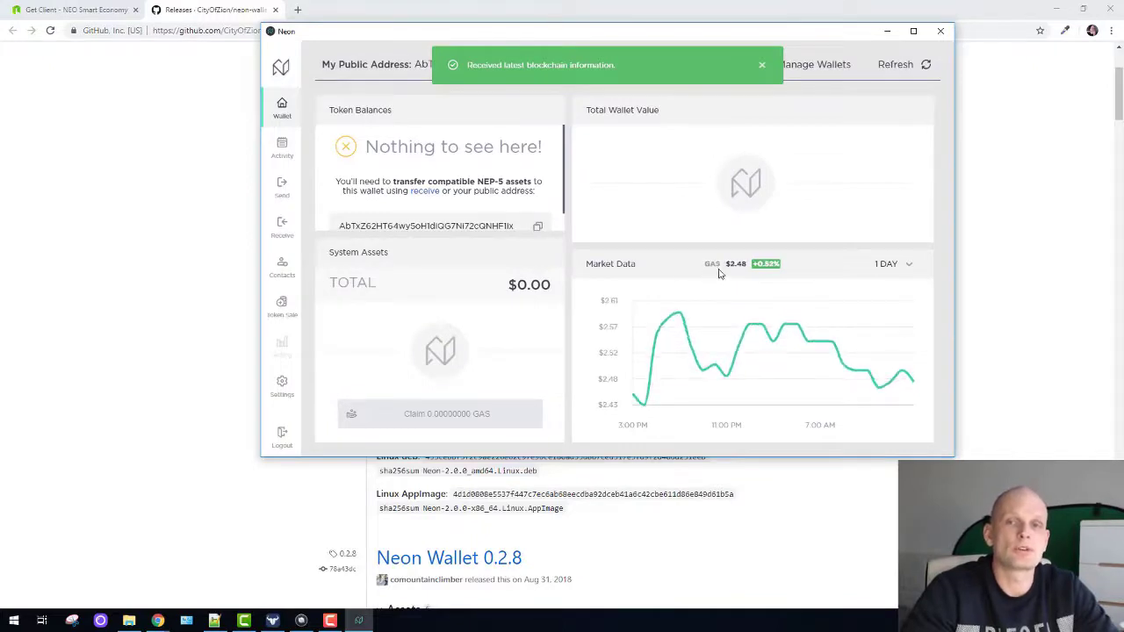